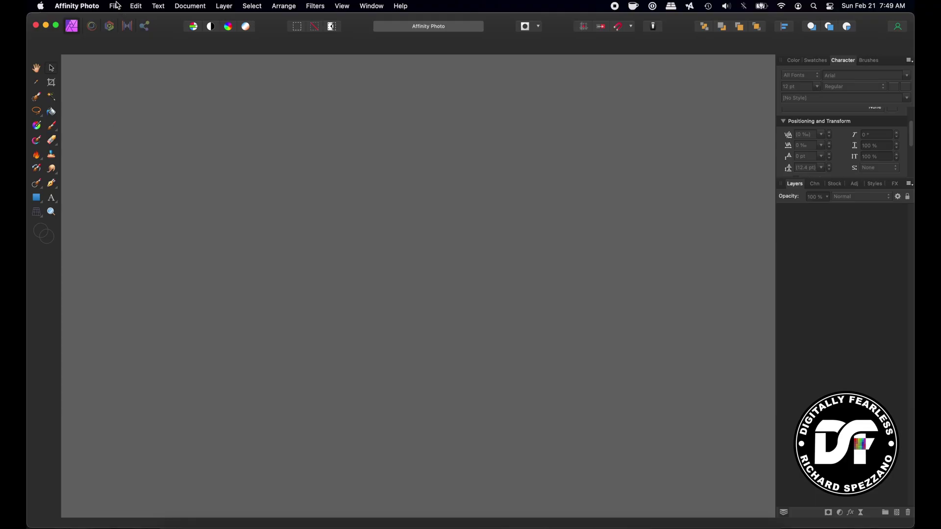
# Create a new blank document 1000 px wide and 1000 px high with a transparent background.
pyautogui.click(116, 6)
pyautogui.click(123, 20)
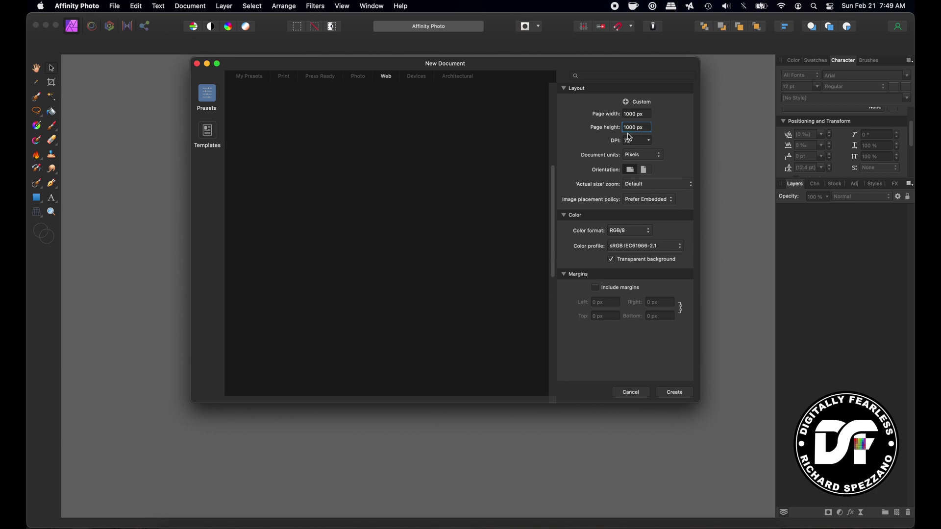
pyautogui.click(676, 392)
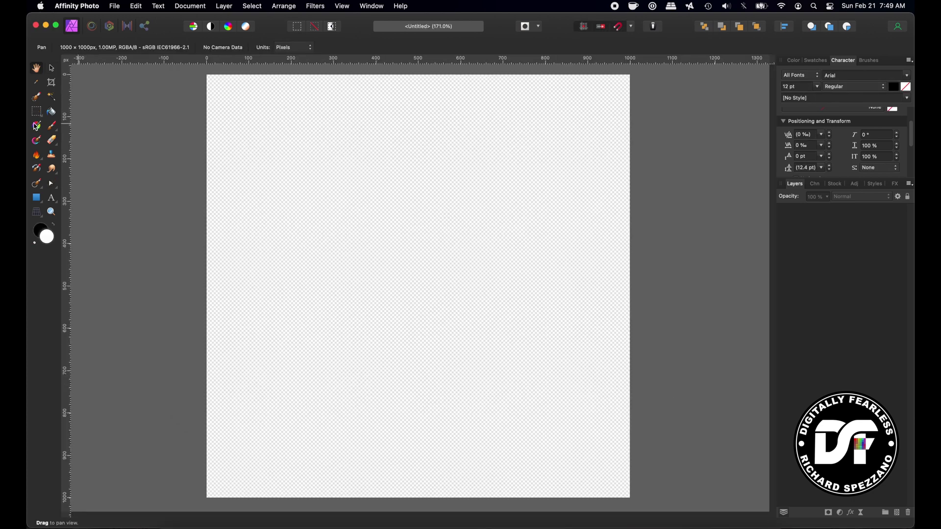
# Draw two rectangles side by side in the upper part of the page, about 133 × 139 px and 148 × 163 px.
pyautogui.click(36, 197)
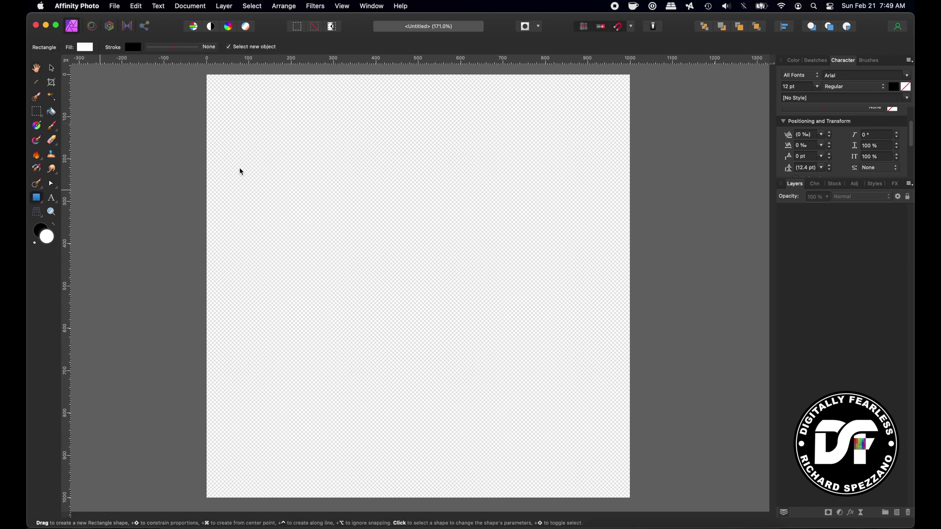
pyautogui.moveTo(305, 147); pyautogui.dragTo(361, 206)
pyautogui.moveTo(443, 147); pyautogui.dragTo(505, 216)
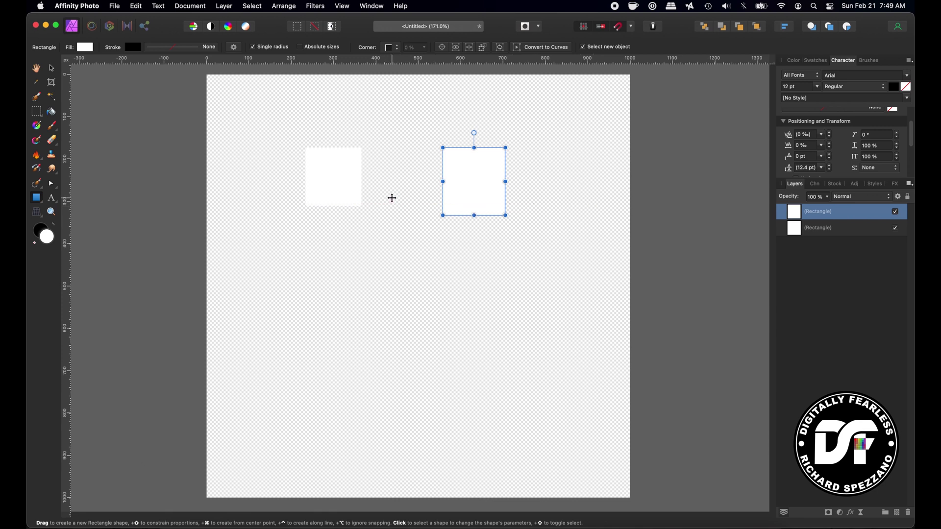
# Select both rectangles together and try rotating them as one selection.
pyautogui.click(51, 67)
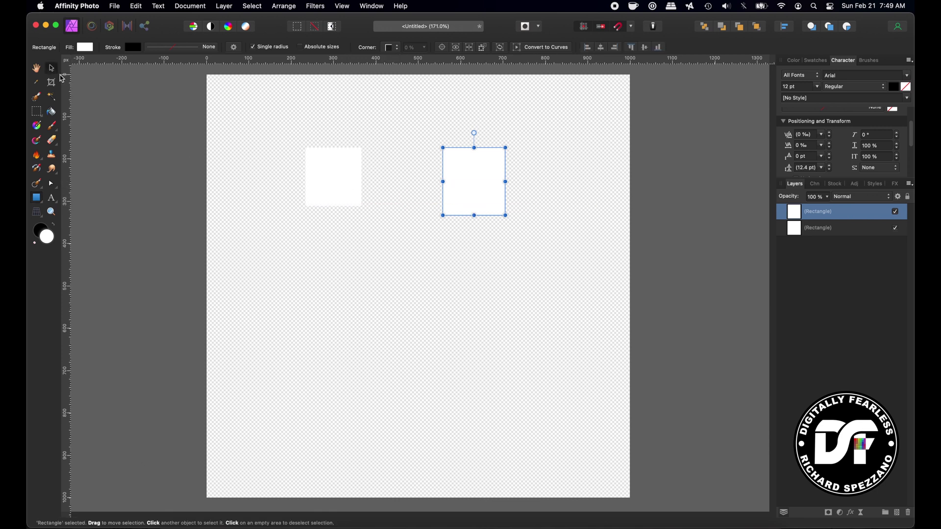
pyautogui.keyDown('shift'); pyautogui.click(341, 200); pyautogui.keyUp('shift')
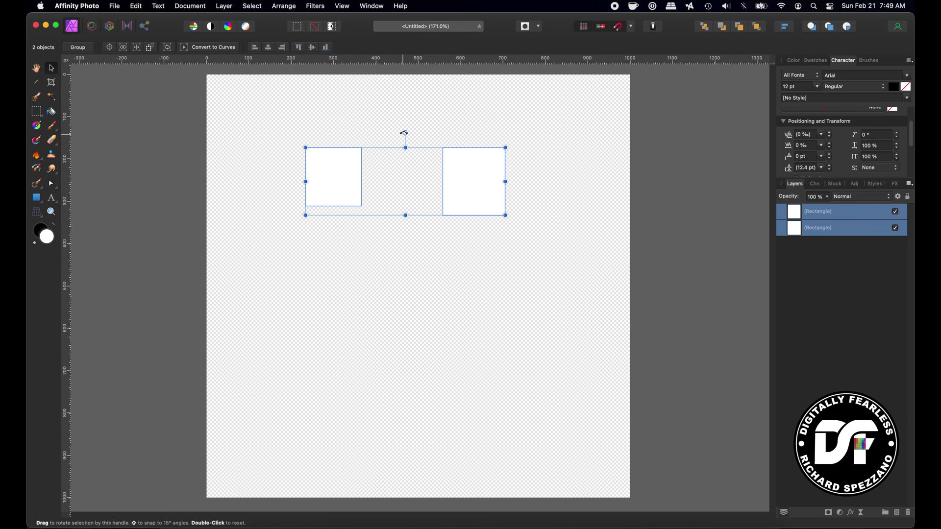
pyautogui.moveTo(406, 132); pyautogui.dragTo(405, 99)
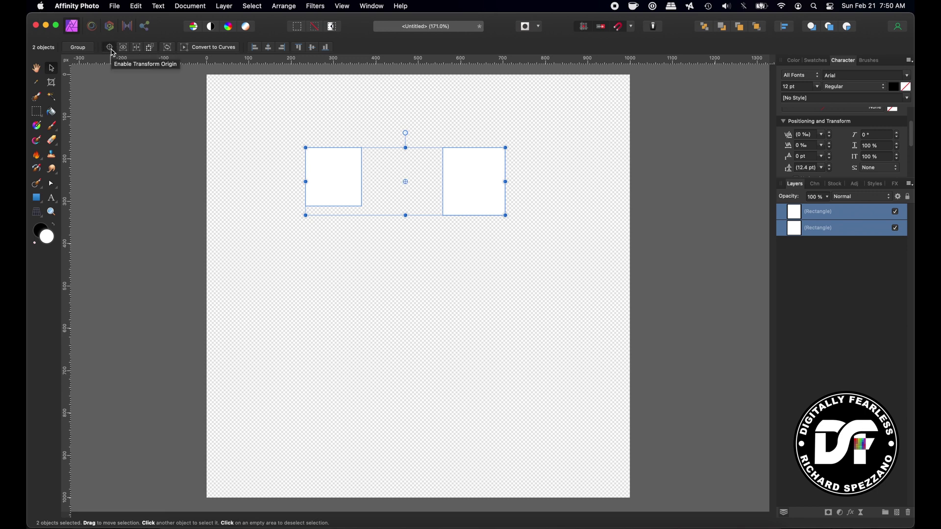
# Try rotating the two rectangles around a transform origin shifted right of centre, undo the rotation, and return the origin to the centre.
pyautogui.moveTo(406, 181); pyautogui.dragTo(436, 181)
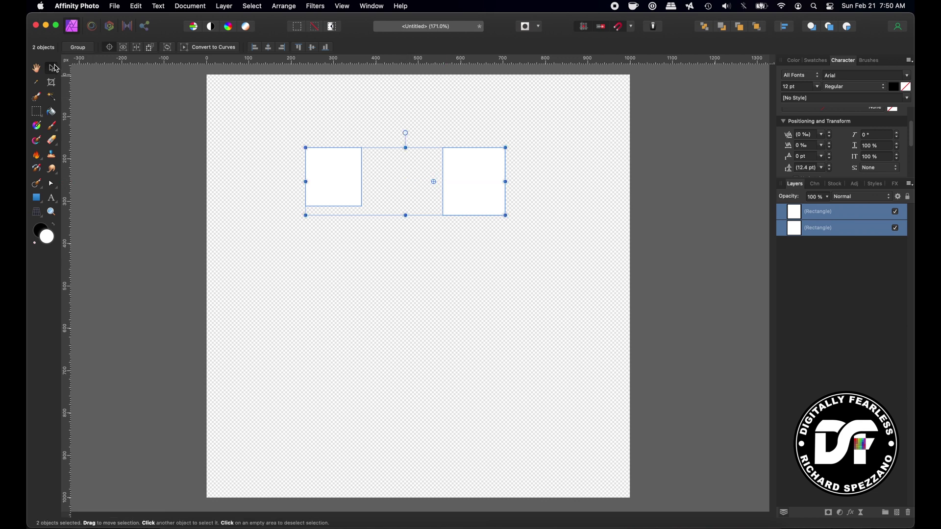
pyautogui.moveTo(406, 132); pyautogui.dragTo(462, 144)
pyautogui.press('super+z')
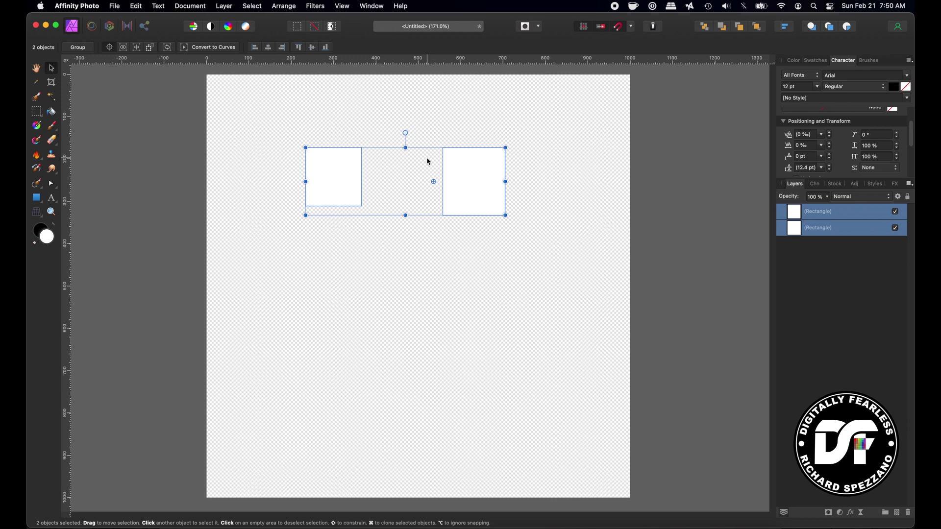
pyautogui.moveTo(432, 183); pyautogui.dragTo(405, 181)
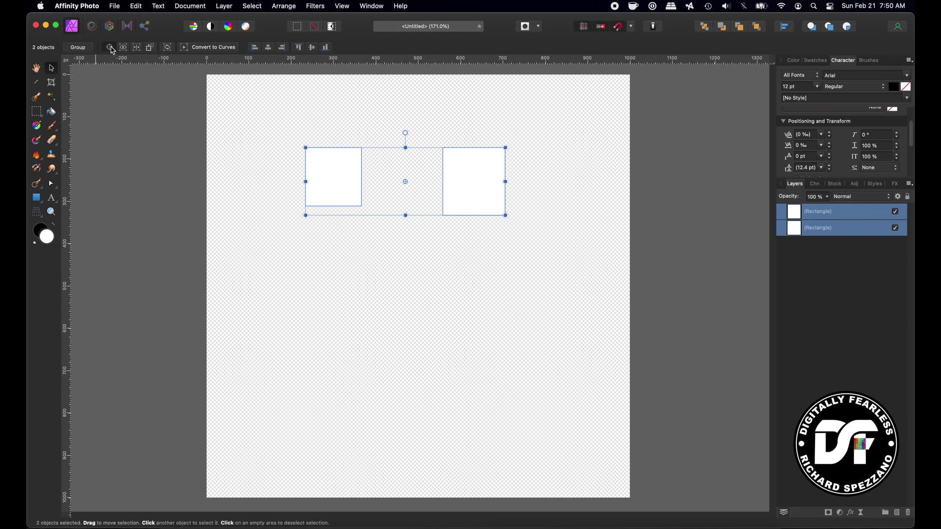
# Try rotating each rectangle around its own centre with Transform Objects Separately, and undo the rotation.
pyautogui.click(150, 47)
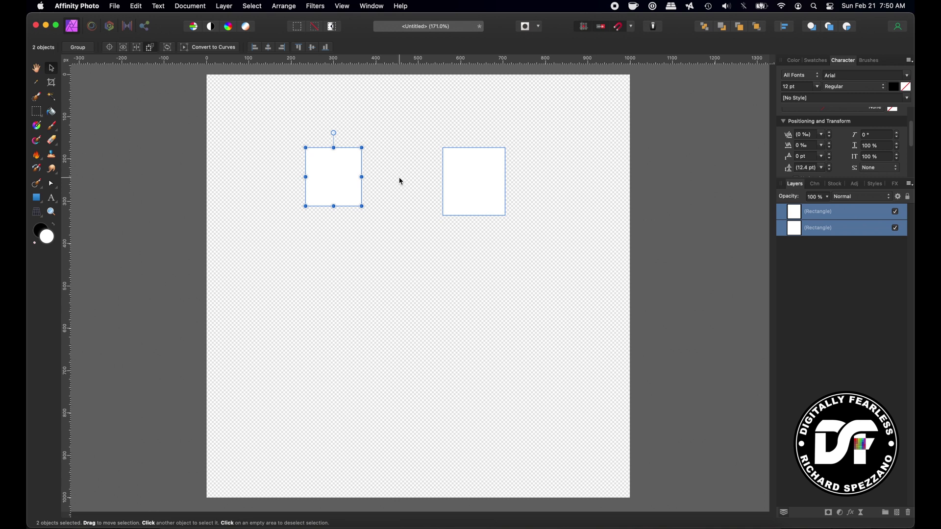
pyautogui.moveTo(334, 132)
pyautogui.mouseDown()
pyautogui.moveTo(372, 157)
pyautogui.moveTo(370, 196)
pyautogui.moveTo(377, 145)
pyautogui.moveTo(357, 122)
pyautogui.moveTo(271, 127)
pyautogui.moveTo(314, 116)
pyautogui.moveTo(322, 123)
pyautogui.mouseUp()
pyautogui.press('super+z')
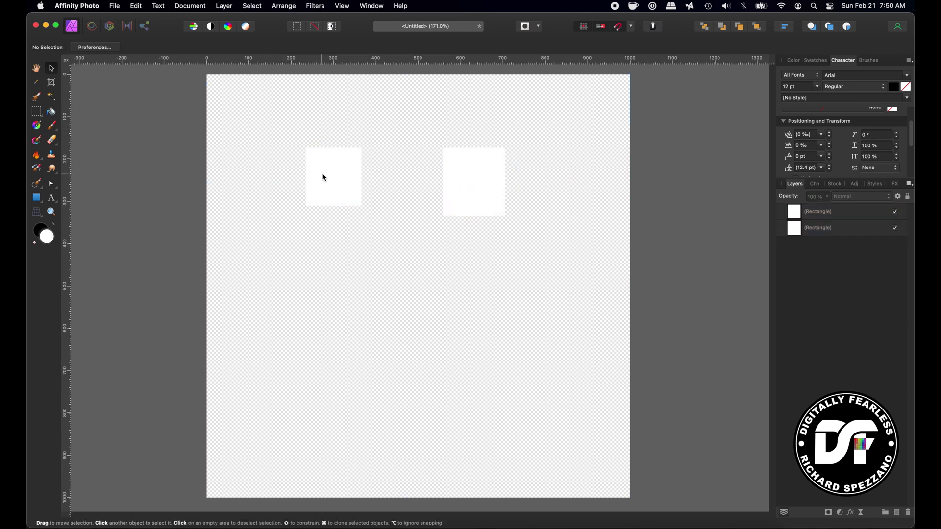
# Select both rectangles again and turn on Transform Objects Separately.
pyautogui.click(322, 177)
pyautogui.press('super+a')
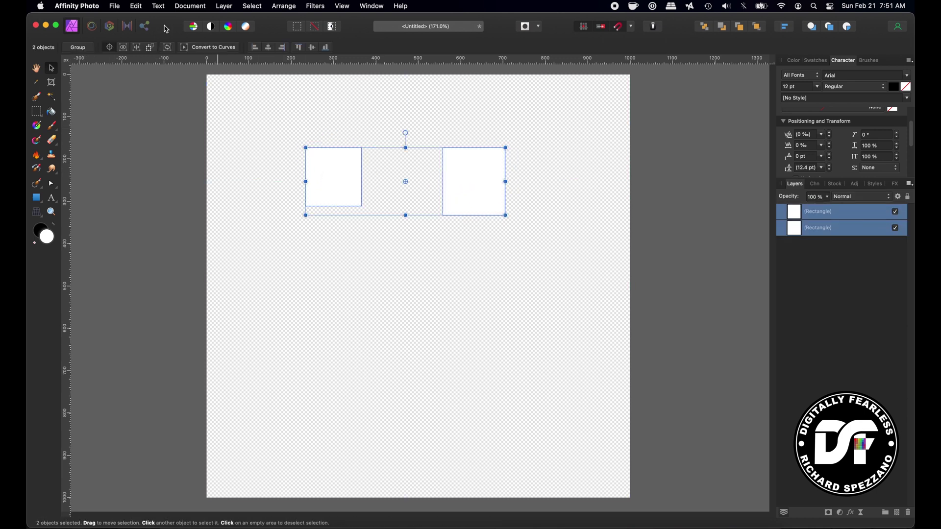
pyautogui.click(150, 48)
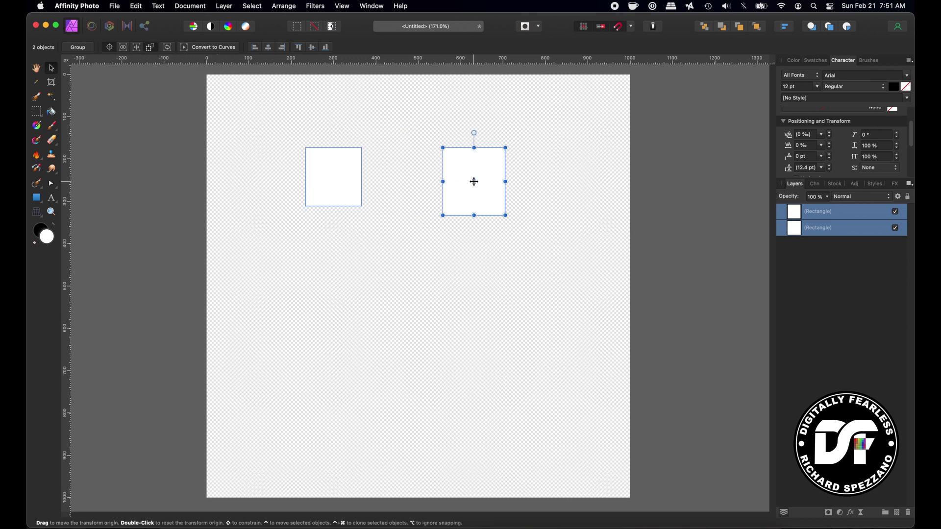
# Try rotating the rectangles separately around a transform origin moved off centre, and delete both rectangles.
pyautogui.moveTo(478, 180); pyautogui.dragTo(496, 176)
pyautogui.moveTo(471, 133); pyautogui.dragTo(458, 104)
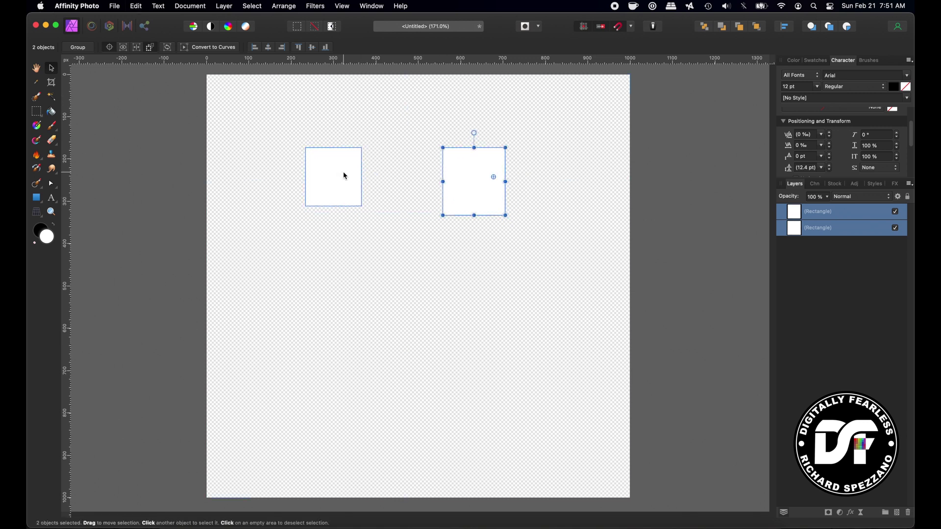
pyautogui.press('Delete')
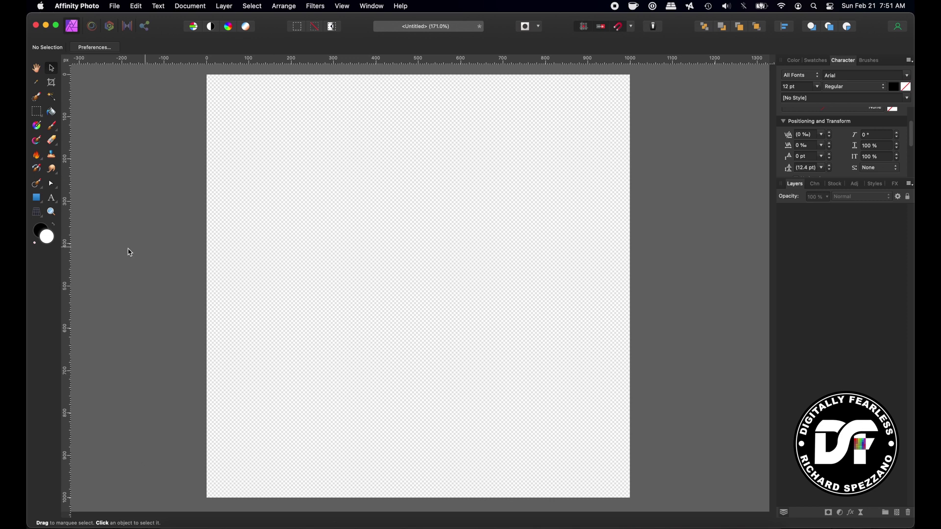
# Draw a double-headed arrow about 235 px wide and 92 px high in the page's upper-left area.
pyautogui.moveTo(36, 200); pyautogui.dragTo(79, 330)
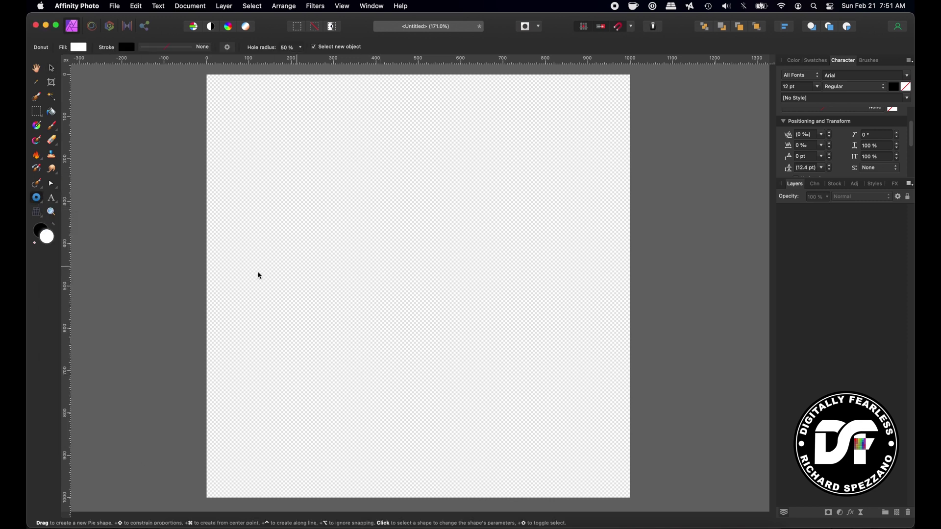
pyautogui.moveTo(39, 202); pyautogui.dragTo(93, 320)
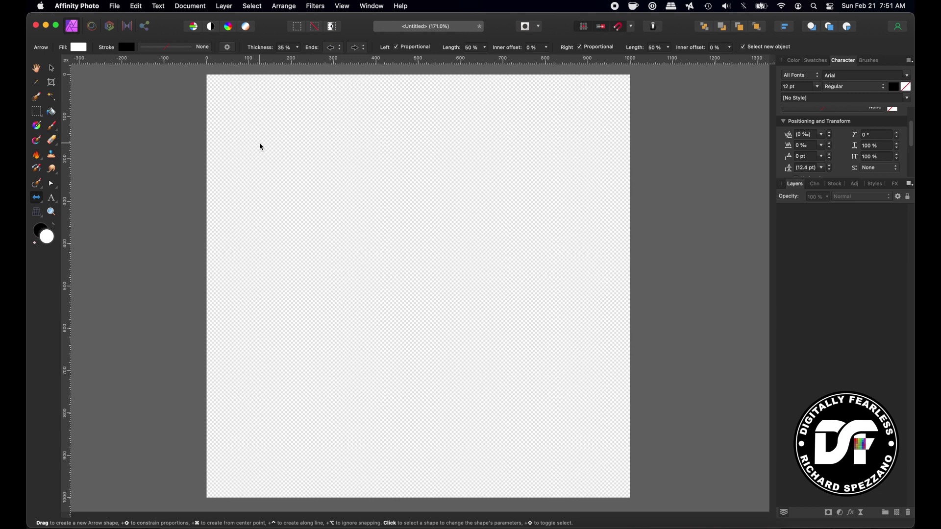
pyautogui.moveTo(255, 143)
pyautogui.mouseDown()
pyautogui.moveTo(319, 184)
pyautogui.moveTo(371, 190)
pyautogui.moveTo(354, 183)
pyautogui.mouseUp()
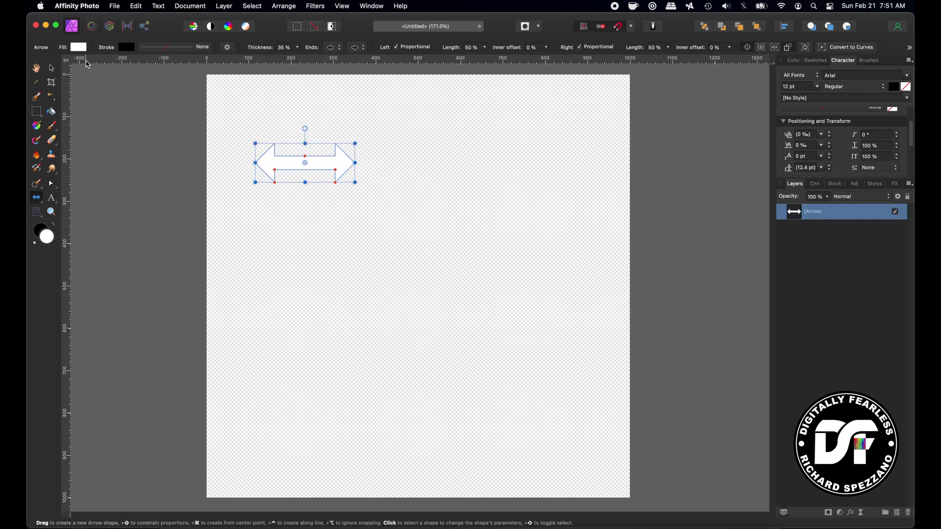
# Fill the arrow with blue and return to the Move tool.
pyautogui.click(78, 47)
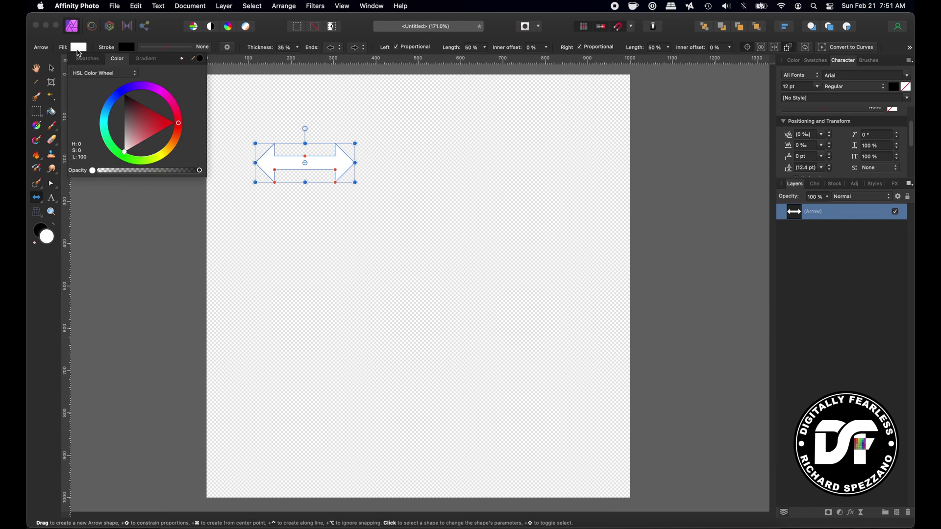
pyautogui.click(112, 104)
pyautogui.click(52, 68)
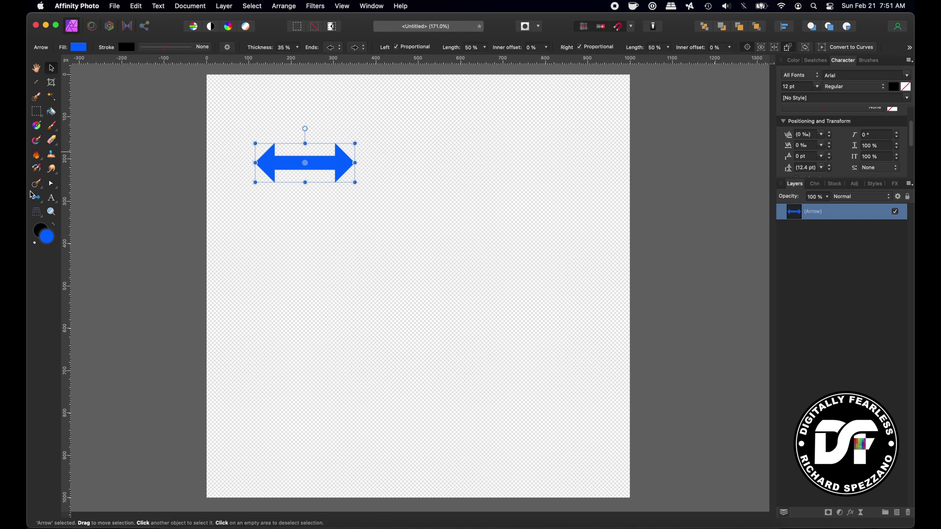
# Draw a donut shape about 120 px in diameter overlapping the top of the blue arrow.
pyautogui.click(37, 198)
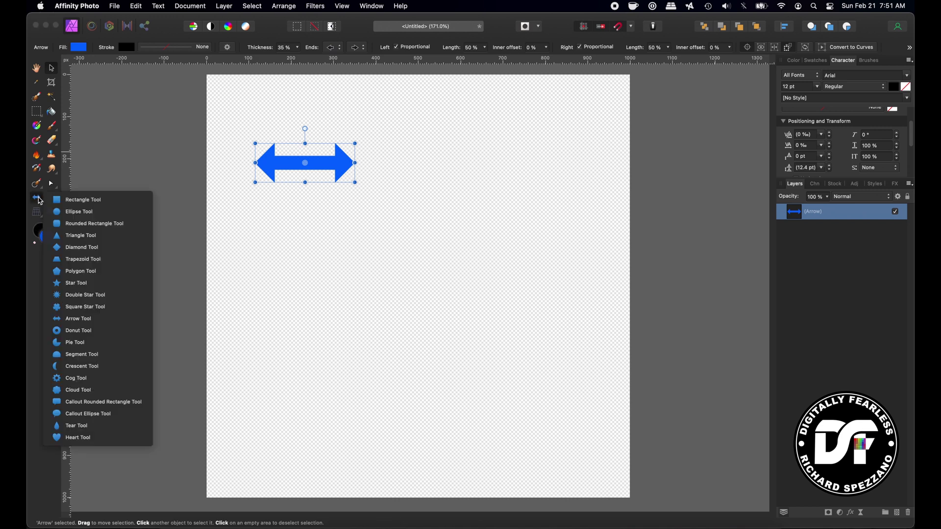
pyautogui.click(76, 331)
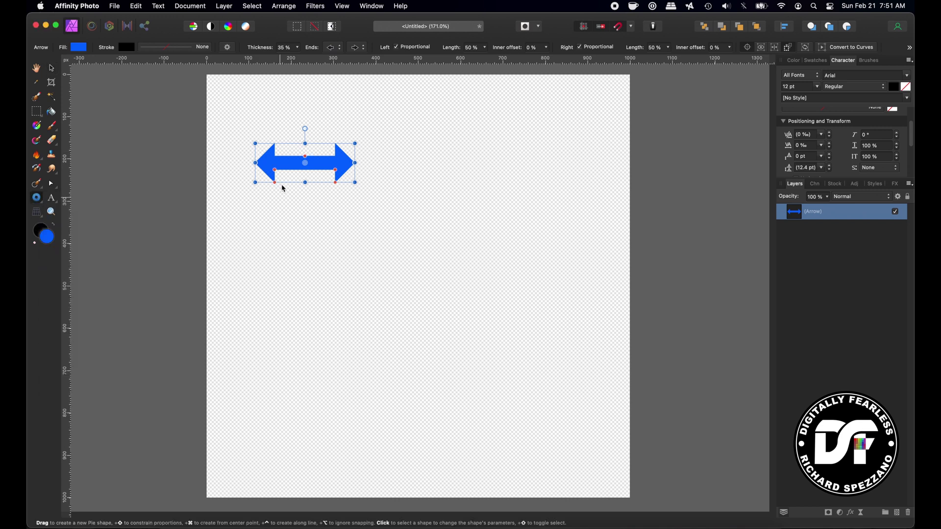
pyautogui.moveTo(269, 104); pyautogui.dragTo(319, 155)
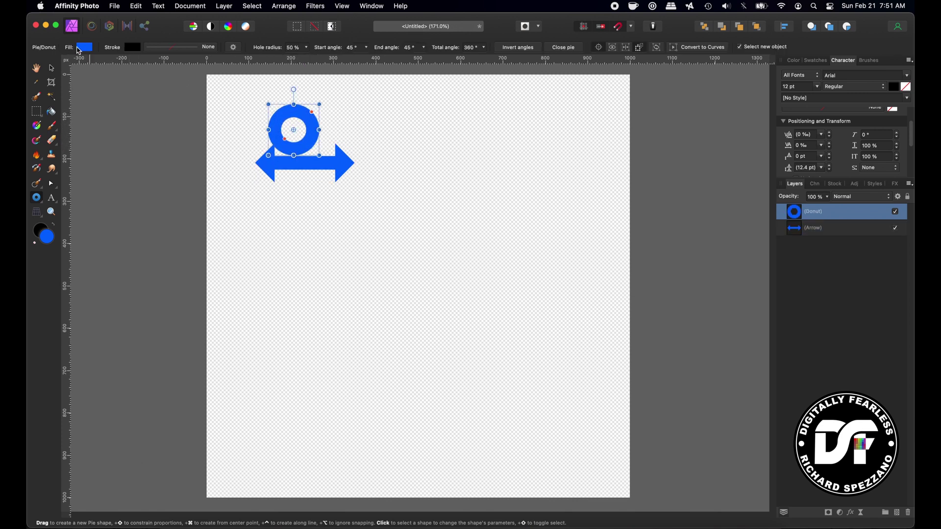
# Fill the donut with red and deselect it.
pyautogui.click(84, 49)
pyautogui.moveTo(171, 97); pyautogui.dragTo(191, 132)
pyautogui.press('super+d')
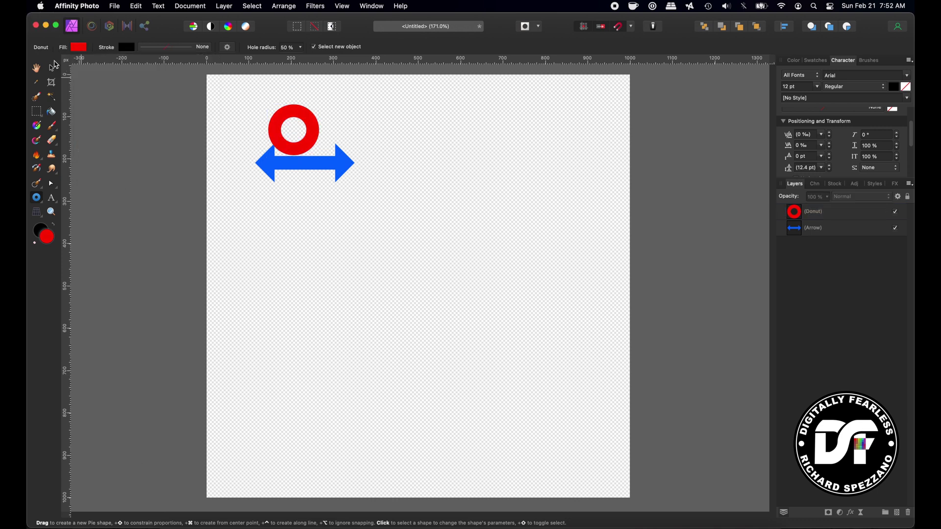
# Centre the red donut on the blue arrow and widen the arrow symmetrically to about 265 px.
pyautogui.click(52, 68)
pyautogui.click(280, 116)
pyautogui.moveTo(280, 116); pyautogui.dragTo(291, 153)
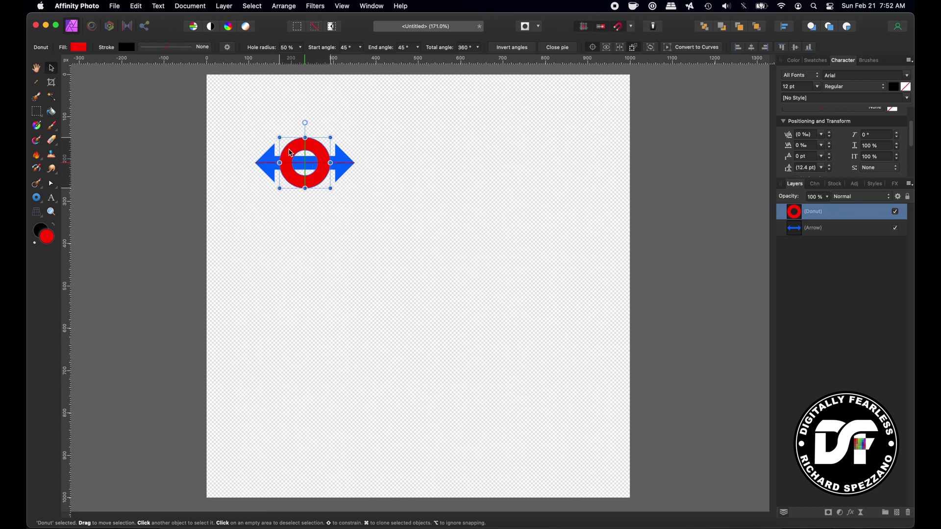
pyautogui.click(349, 164)
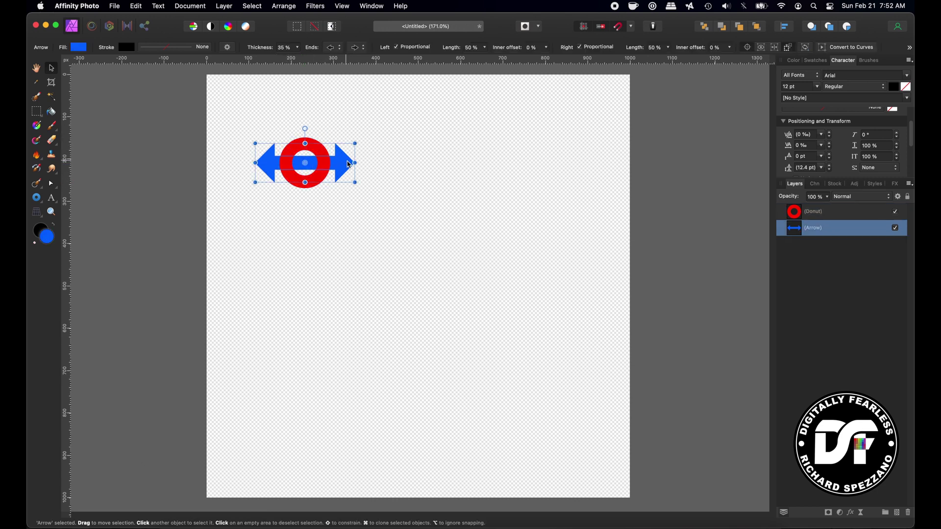
pyautogui.moveTo(357, 162); pyautogui.dragTo(380, 152)
# Move the arrow and donut together toward the page's upper-left corner and duplicate the pair twice to the right, forming a row of three.
pyautogui.press('super+a')
pyautogui.moveTo(316, 157); pyautogui.dragTo(289, 125)
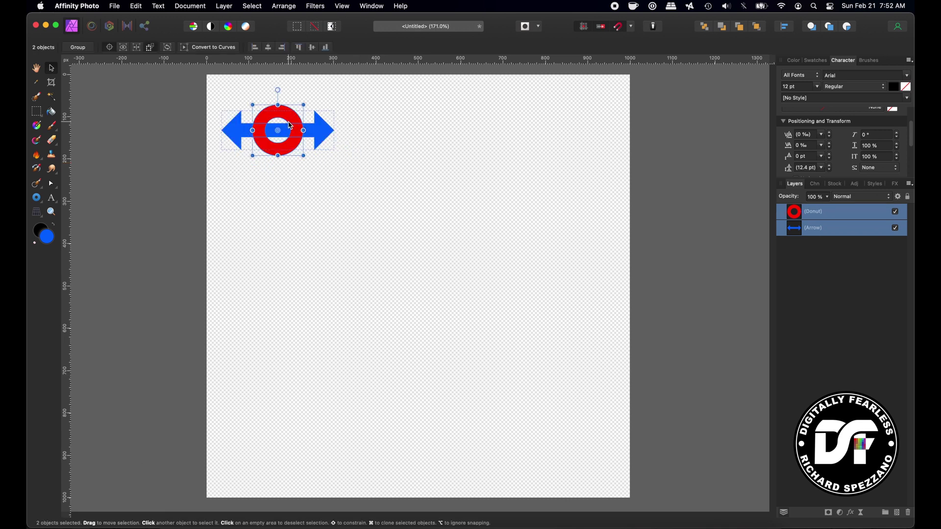
pyautogui.moveTo(299, 121); pyautogui.dragTo(410, 136)
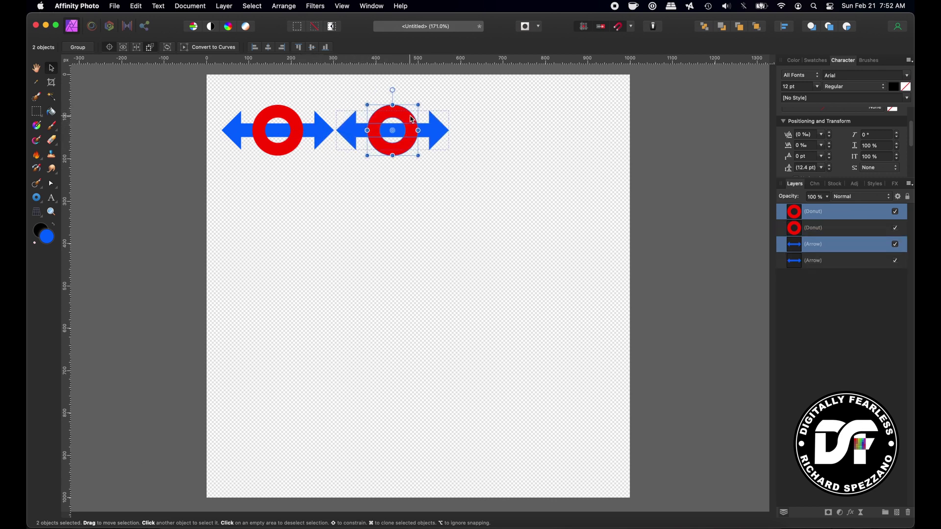
pyautogui.moveTo(413, 120)
pyautogui.mouseDown()
pyautogui.moveTo(542, 137)
pyautogui.moveTo(527, 140)
pyautogui.mouseUp()
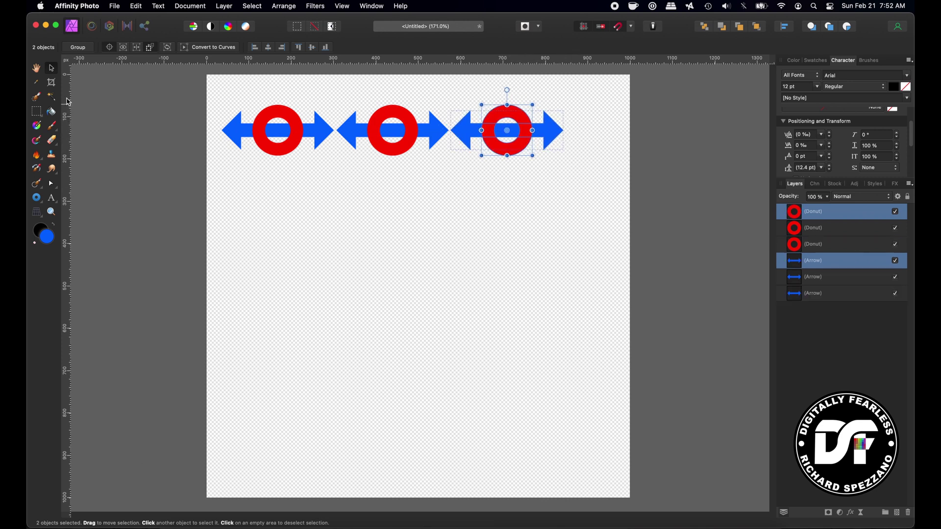
# Duplicate the whole row of three arrow-and-donut pairs downward at an even spacing of about 134 px until six rows fill the page.
pyautogui.moveTo(126, 84); pyautogui.dragTo(595, 196)
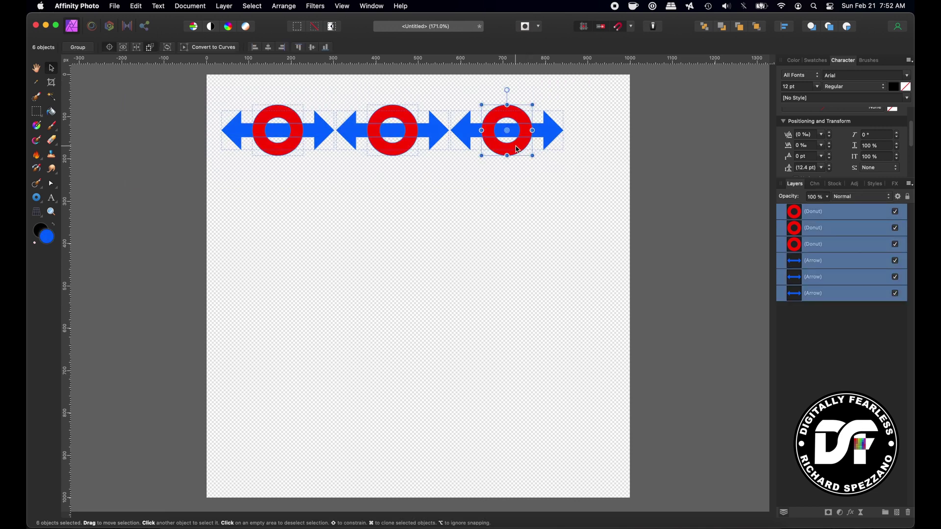
pyautogui.moveTo(518, 149); pyautogui.dragTo(525, 205)
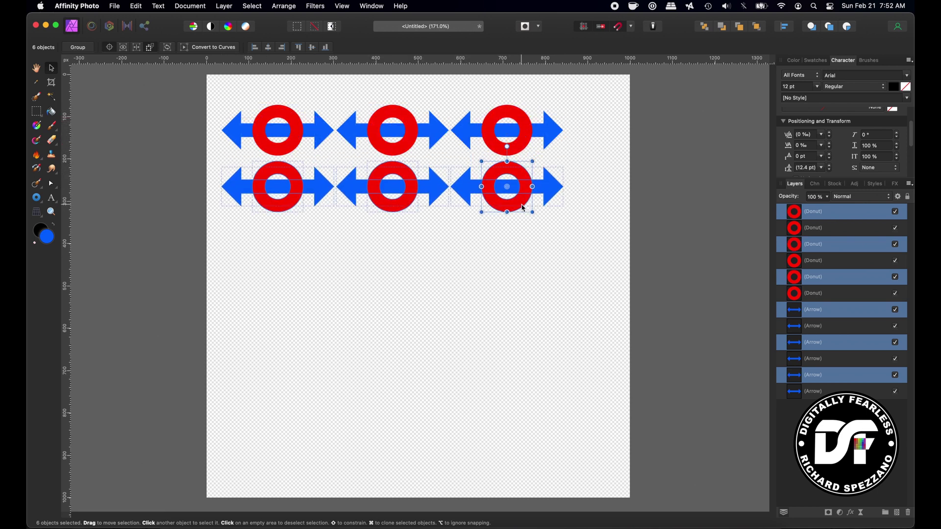
pyautogui.press('super+j')
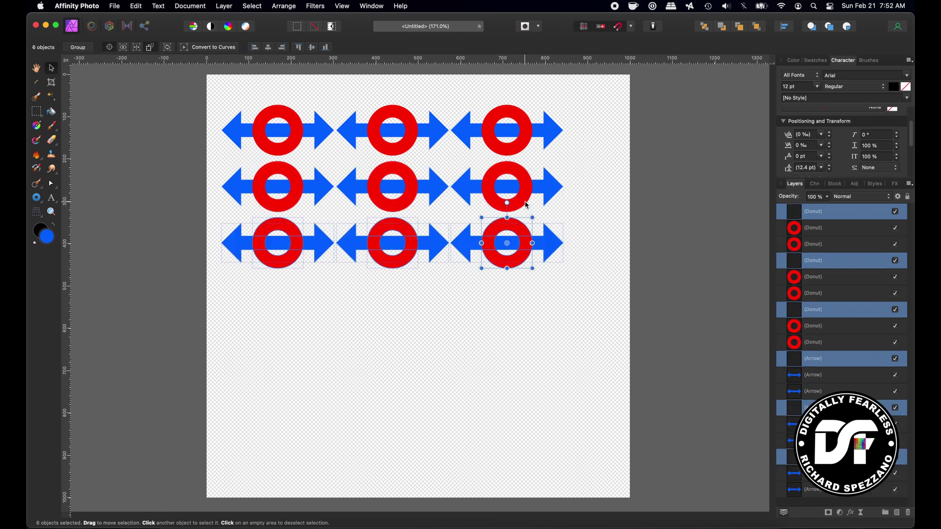
pyautogui.press('super+j')
pyautogui.press('super+j')
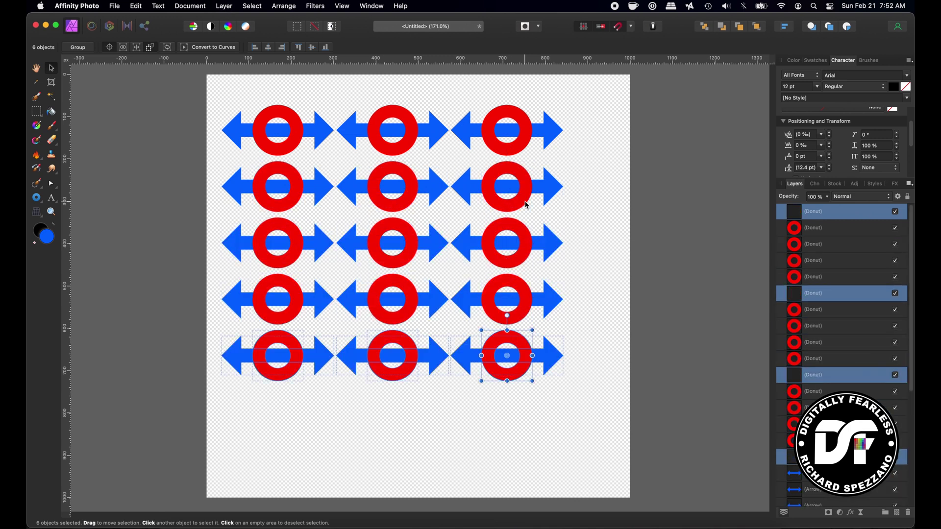
# Select all the arrows and donuts, turn off Transform Objects Separately, move the whole grid to the page centre and deselect it.
pyautogui.moveTo(170, 73); pyautogui.dragTo(606, 496)
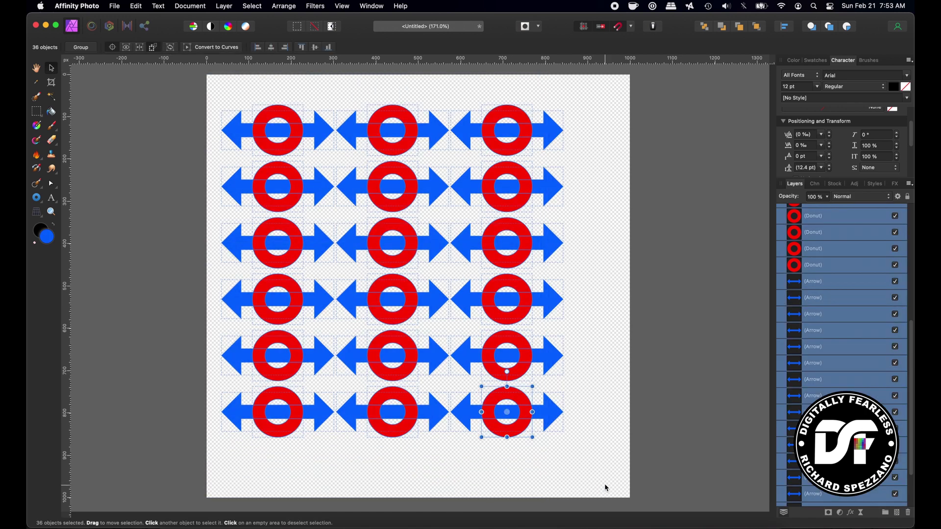
pyautogui.click(154, 47)
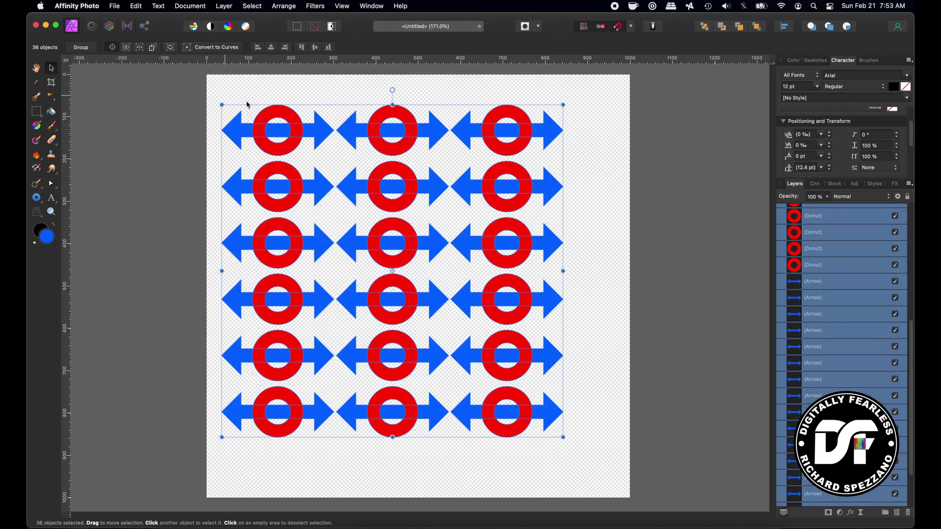
pyautogui.moveTo(375, 192)
pyautogui.mouseDown()
pyautogui.moveTo(402, 202)
pyautogui.moveTo(390, 198)
pyautogui.mouseUp()
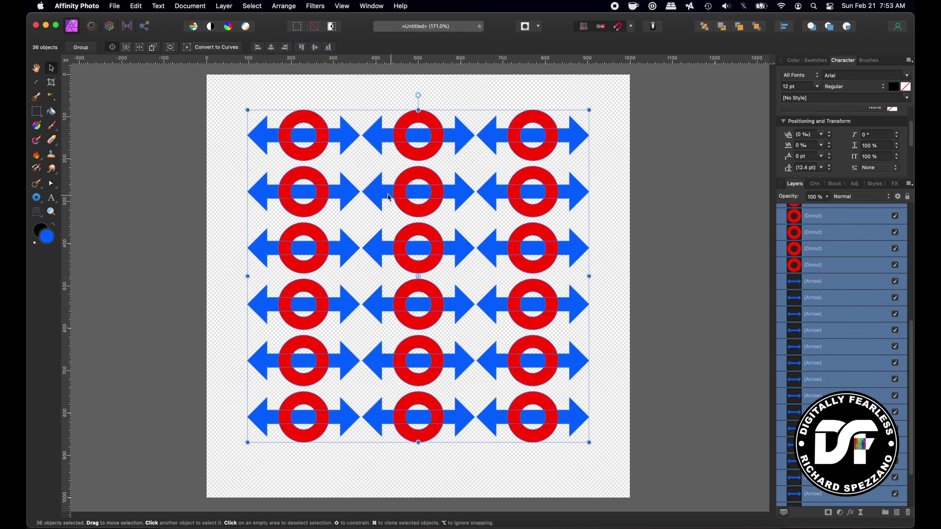
pyautogui.click(114, 115)
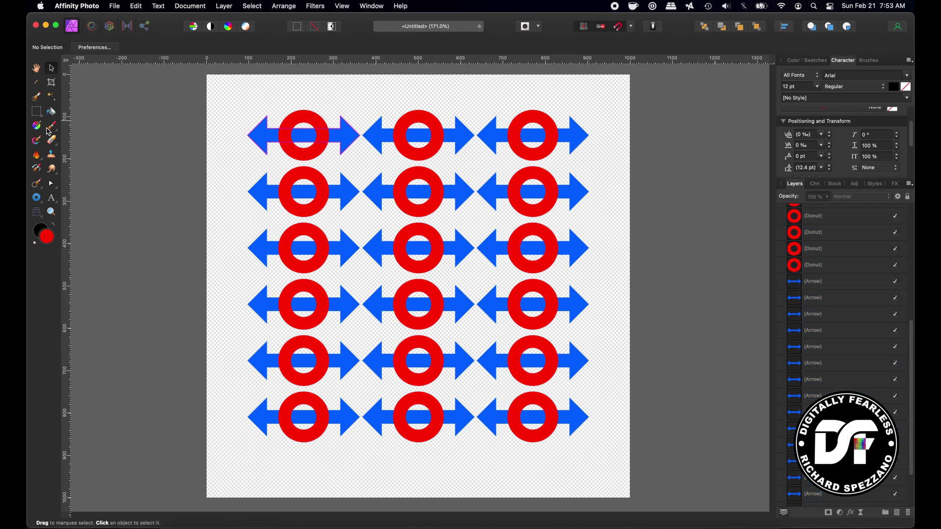
# Add a new fill layer and place it at the bottom of the layer stack, behind all the arrows and donuts.
pyautogui.click(194, 5)
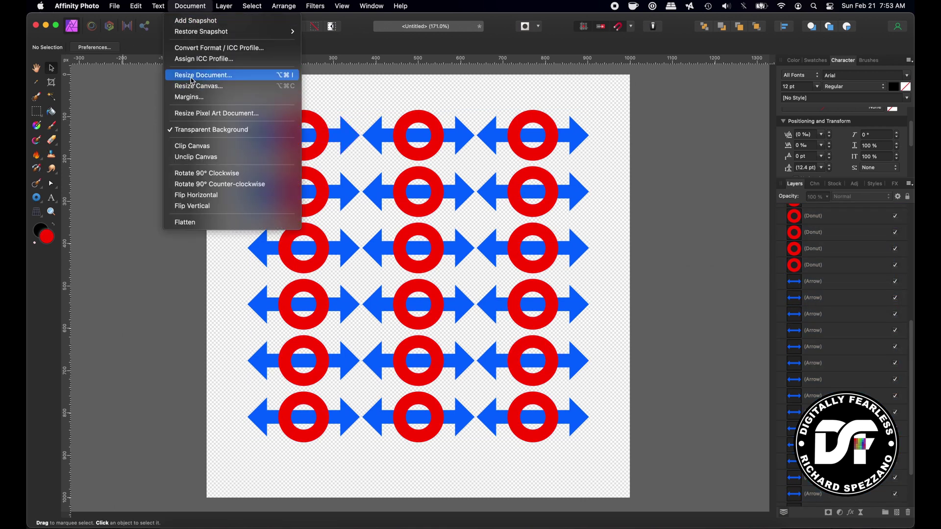
pyautogui.moveTo(228, 11)
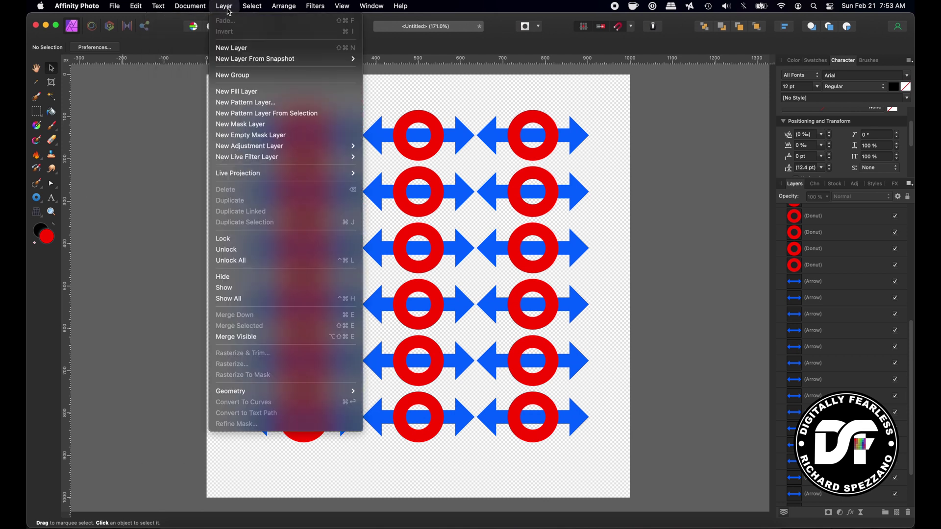
pyautogui.press('Escape')
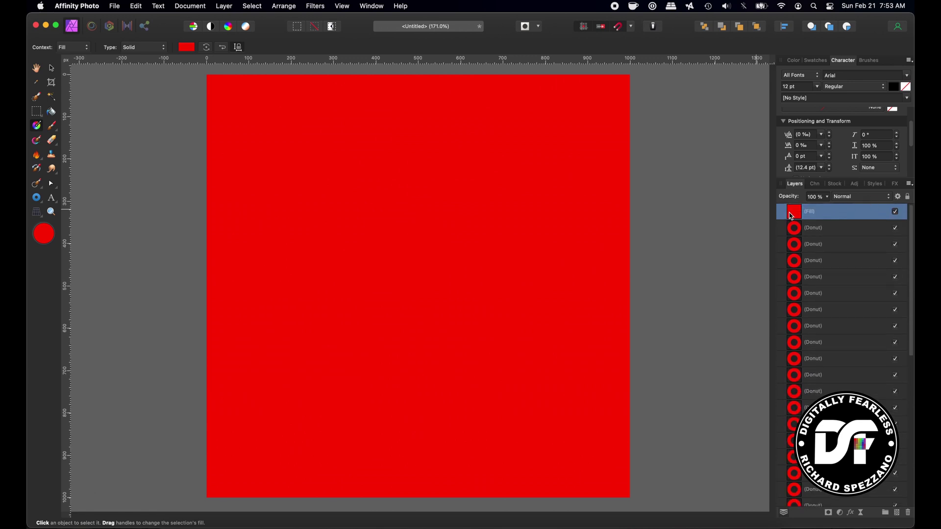
pyautogui.press('super+z')
pyautogui.scroll(-5, 839, 339)
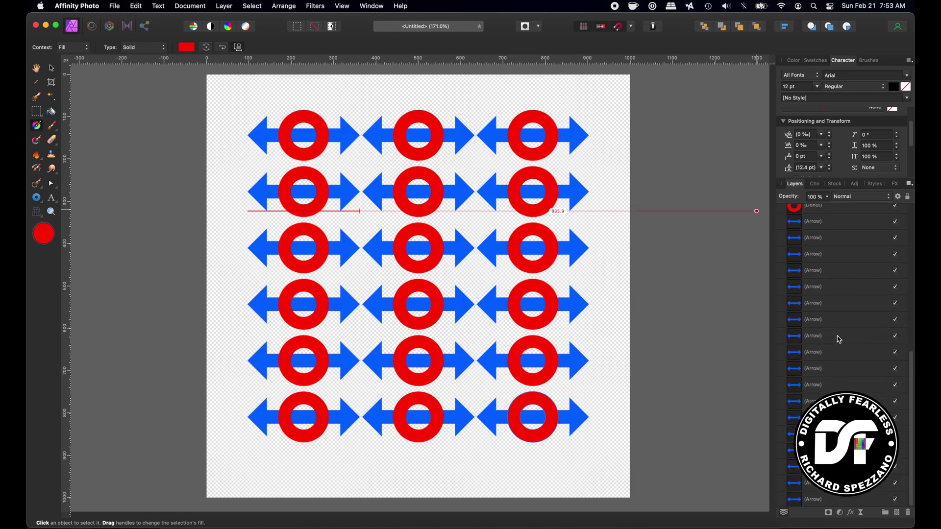
pyautogui.click(814, 499)
pyautogui.press('super+shift+z')
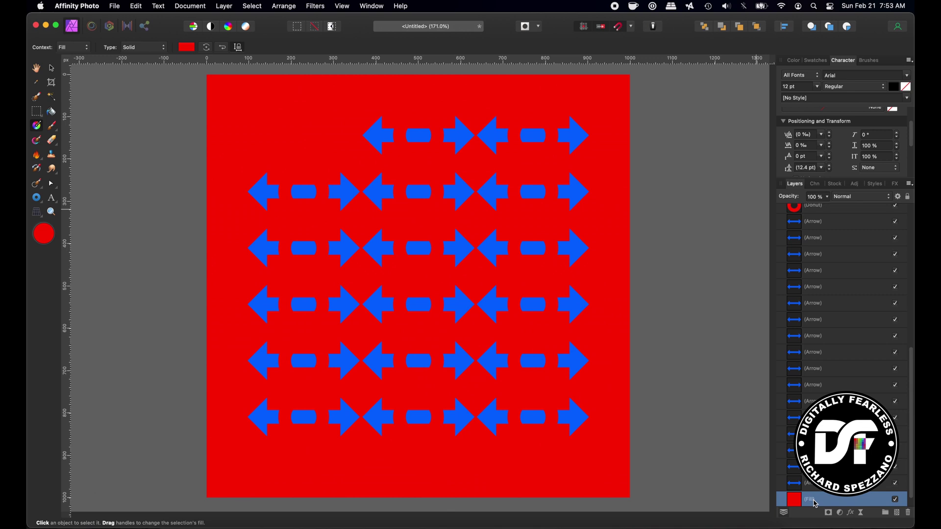
pyautogui.moveTo(798, 488); pyautogui.dragTo(798, 502)
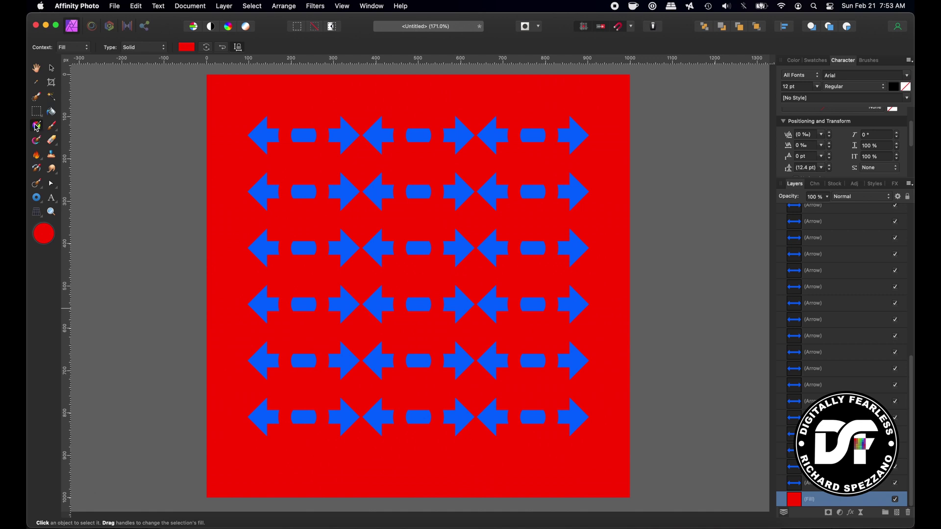
# Apply a vertical linear gradient to the background fill from the page's top to its bottom, with a white start colour.
pyautogui.moveTo(407, 85); pyautogui.dragTo(413, 492)
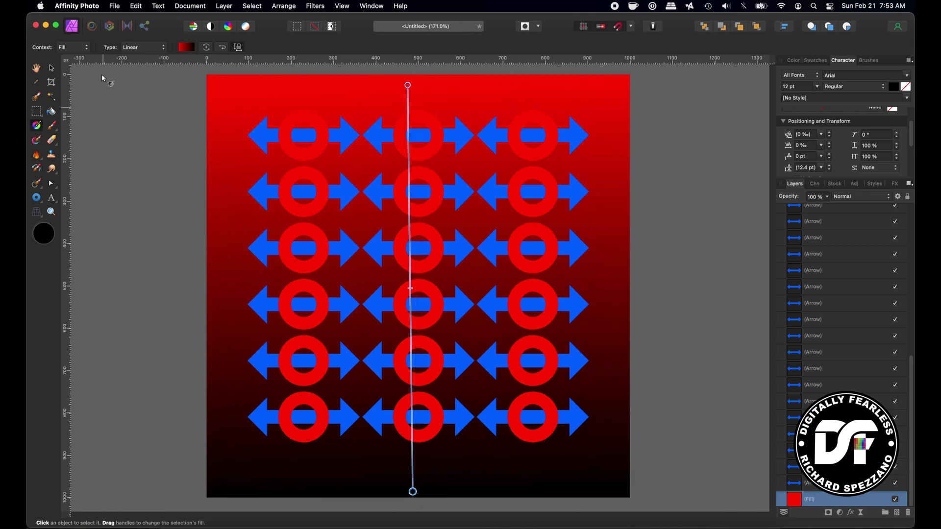
pyautogui.click(186, 47)
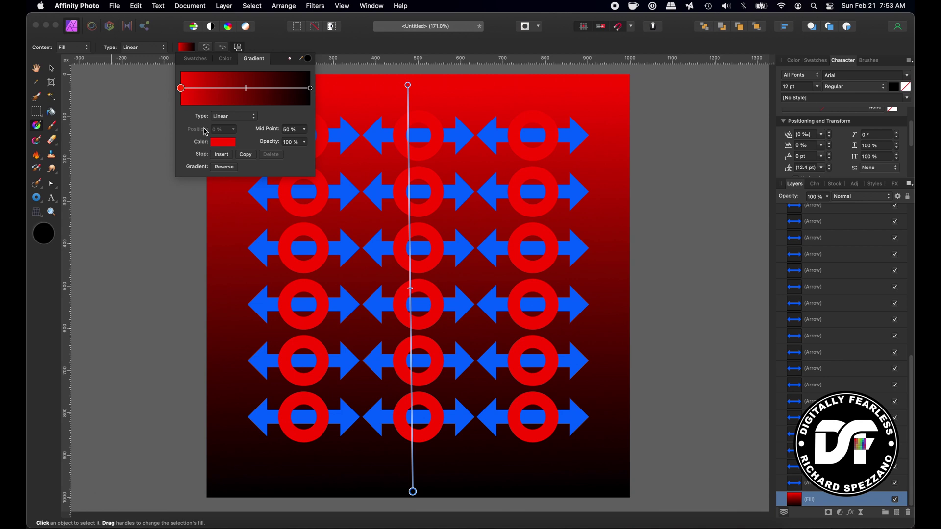
pyautogui.click(222, 142)
pyautogui.click(243, 254)
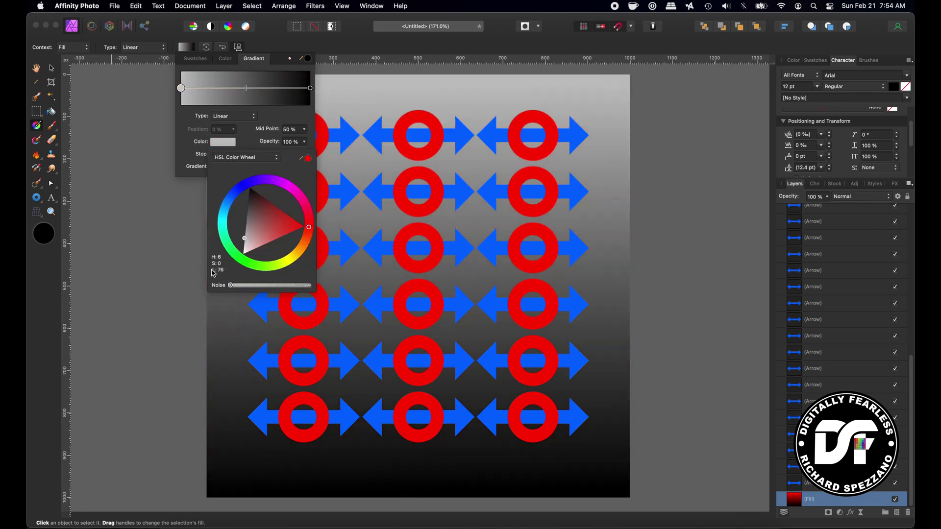
# Set the end colour of the background gradient to a soft blue with H 207, S 82, L 66.
pyautogui.click(309, 90)
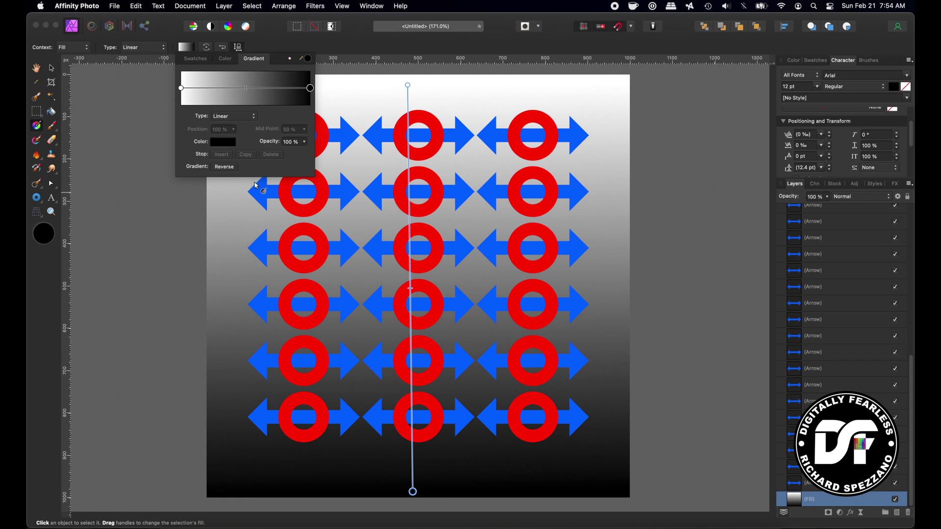
pyautogui.click(222, 145)
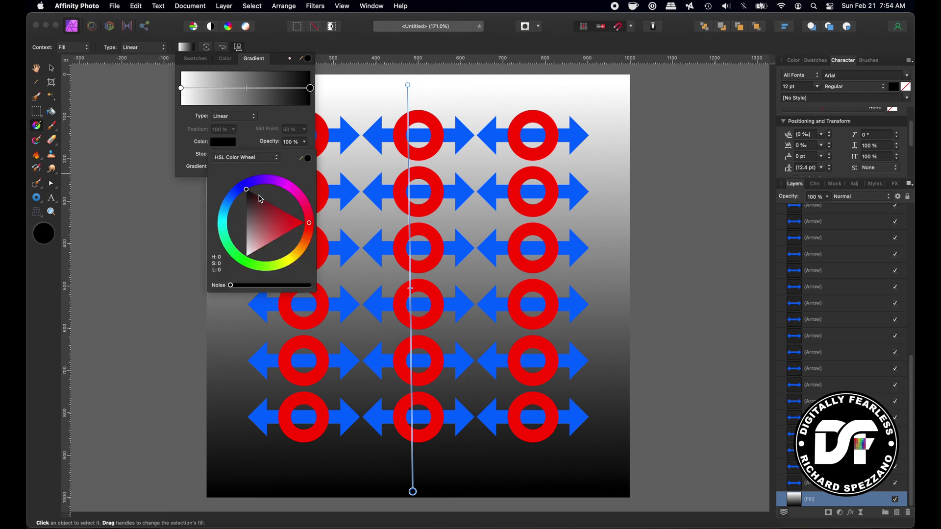
pyautogui.click(227, 204)
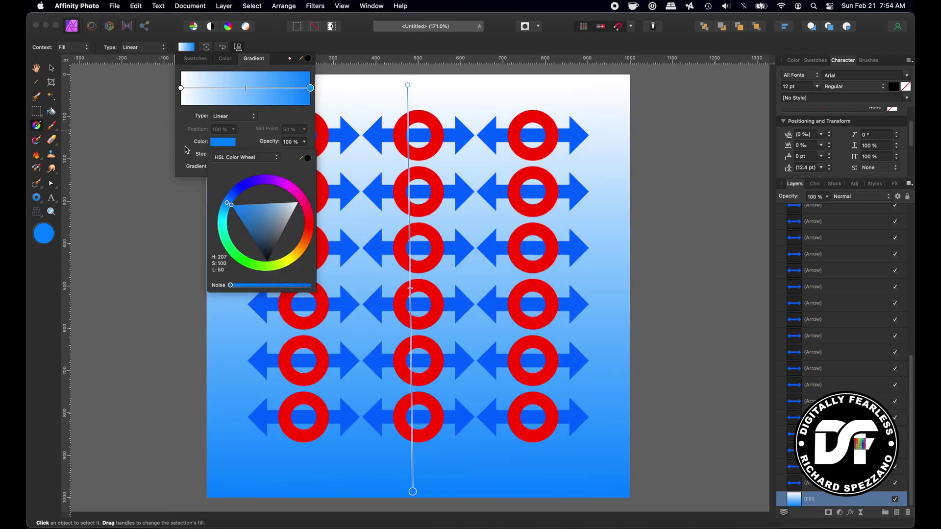
pyautogui.click(258, 207)
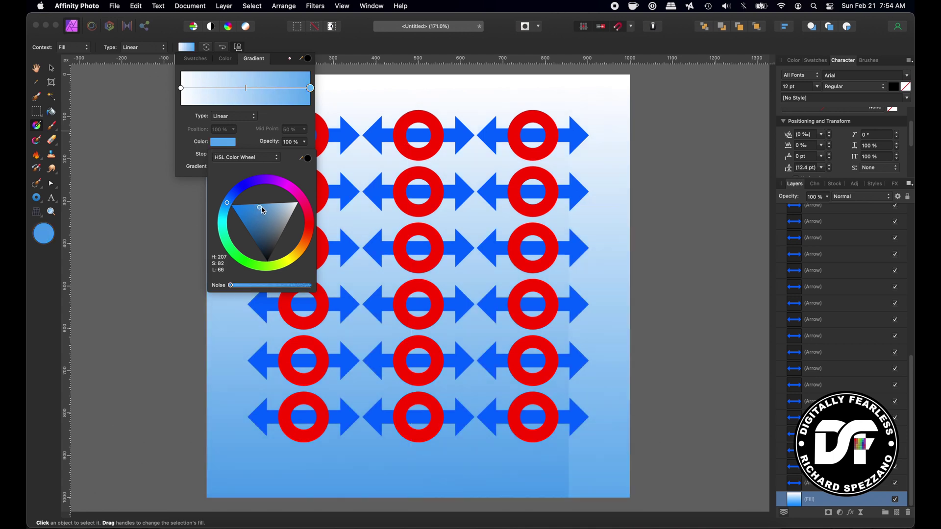
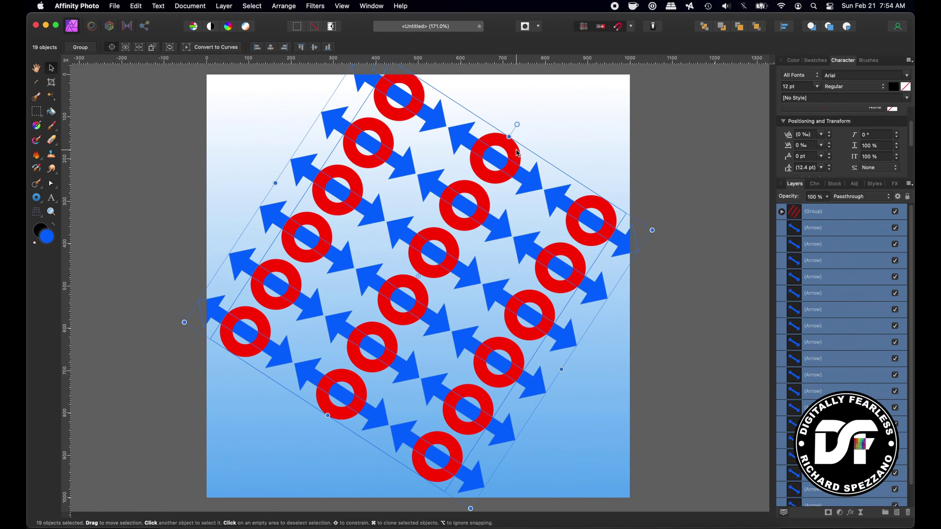
# Undo the rotation of the whole grid and select only the 18 arrow layers, leaving out the donut group and the background fill.
pyautogui.press('super+z')
pyautogui.click(744, 302)
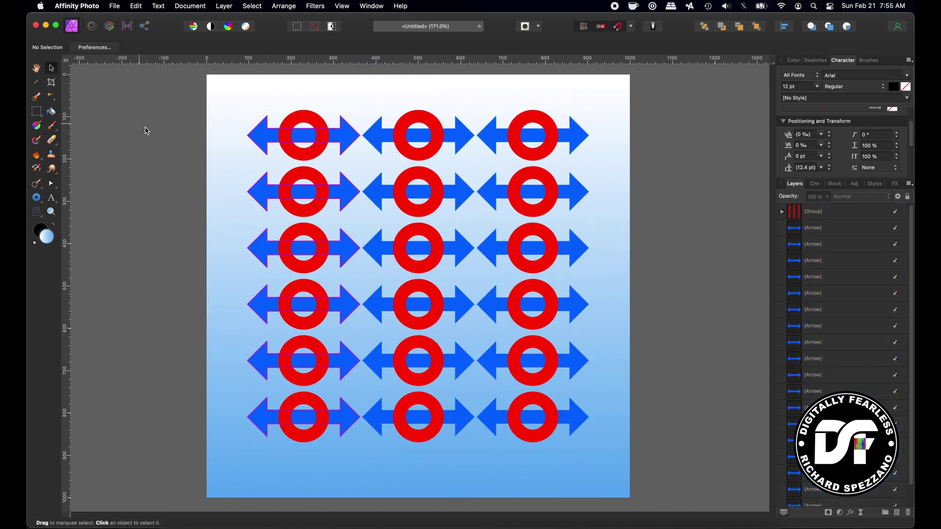
pyautogui.click(795, 230)
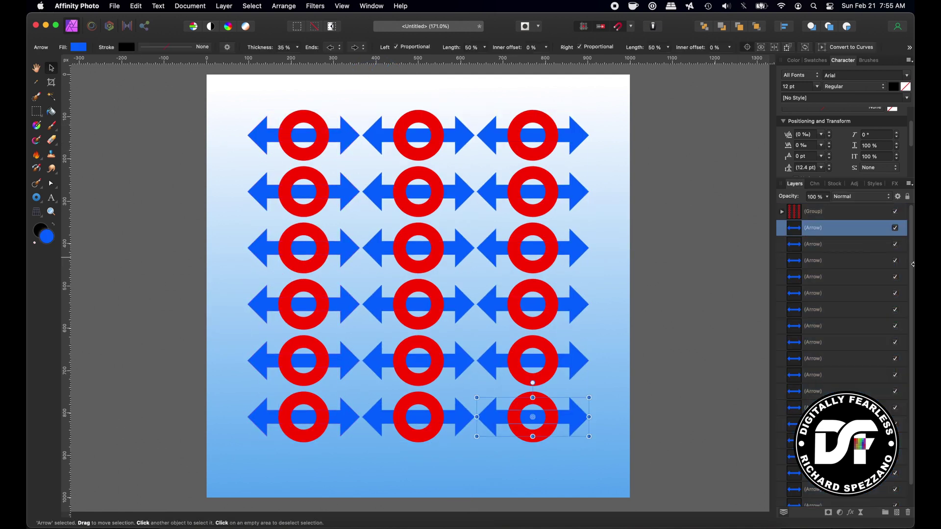
pyautogui.moveTo(912, 267); pyautogui.dragTo(913, 368)
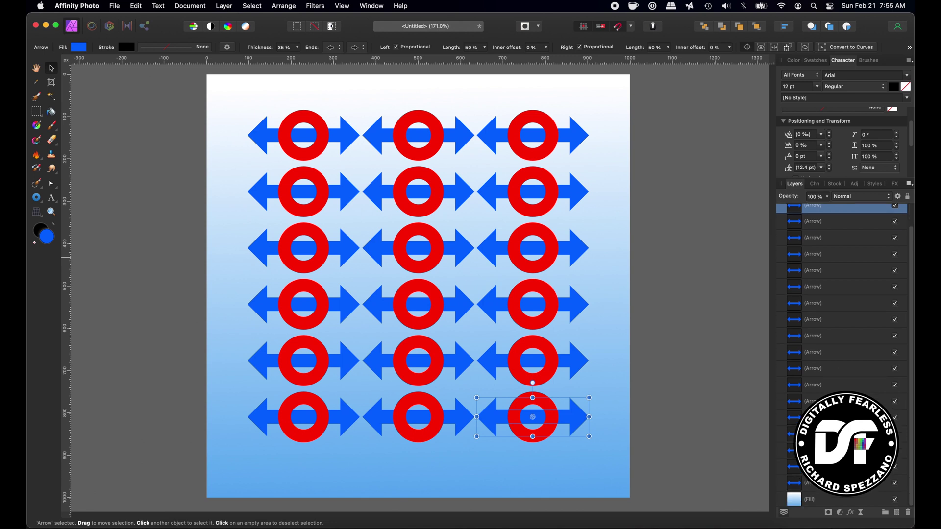
pyautogui.keyDown('shift'); pyautogui.click(833, 482); pyautogui.keyUp('shift')
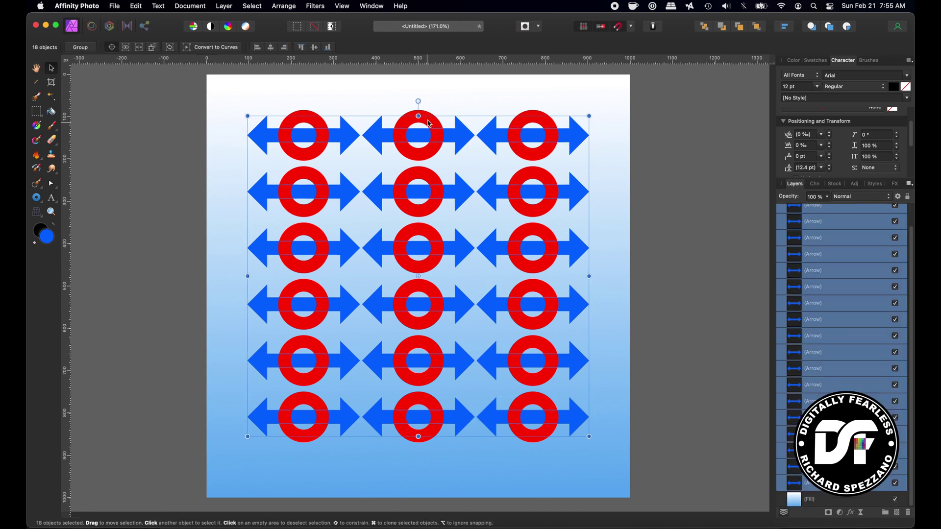
# Try rotating the selected arrows clockwise as one block around their shared centre, and undo the rotation.
pyautogui.moveTo(417, 98); pyautogui.dragTo(532, 175)
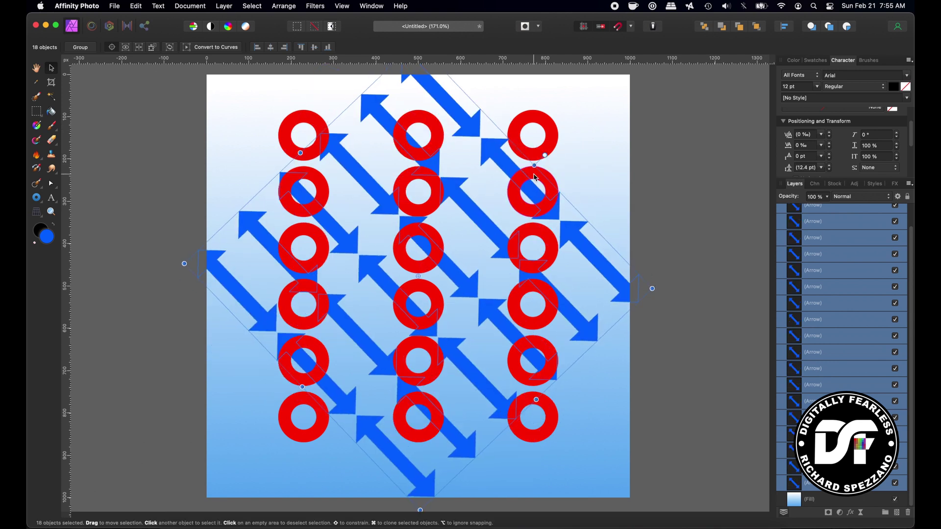
pyautogui.press('super+z')
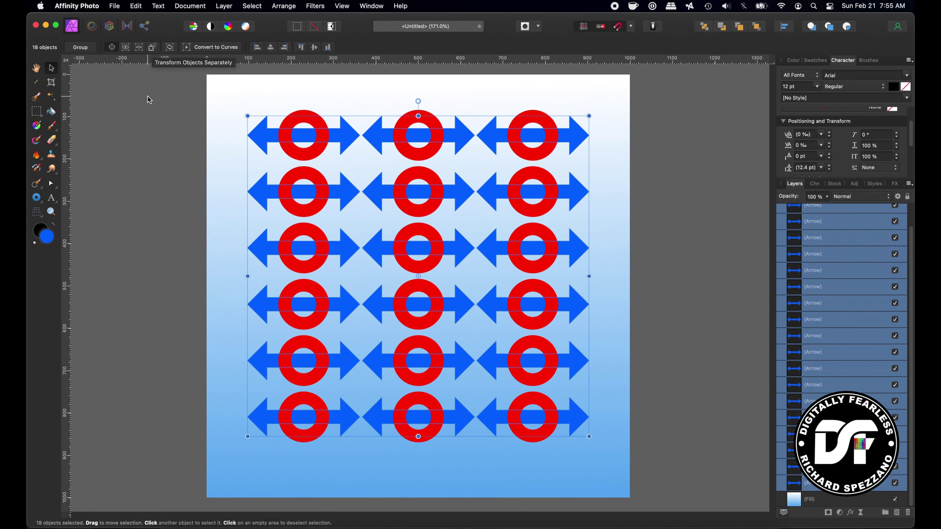
# Turn on Transform Objects Separately, rotate every arrow around its own centre until they all slant up to the right, and deselect them.
pyautogui.click(153, 48)
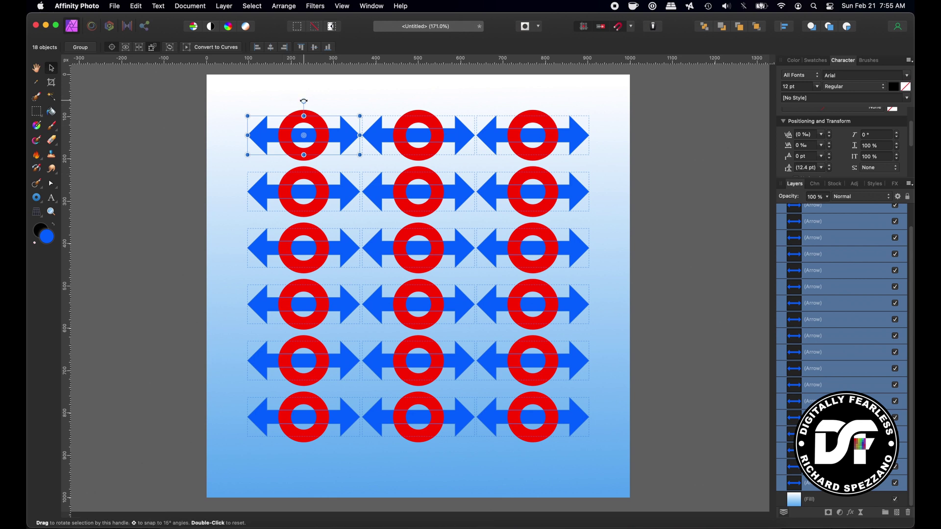
pyautogui.moveTo(304, 101)
pyautogui.mouseDown()
pyautogui.moveTo(326, 111)
pyautogui.moveTo(318, 106)
pyautogui.mouseUp()
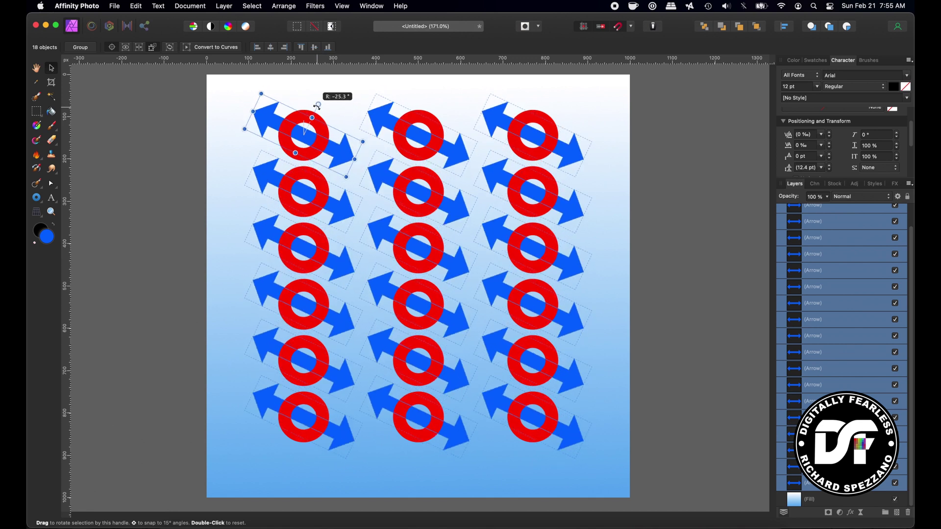
pyautogui.moveTo(317, 106); pyautogui.dragTo(327, 157)
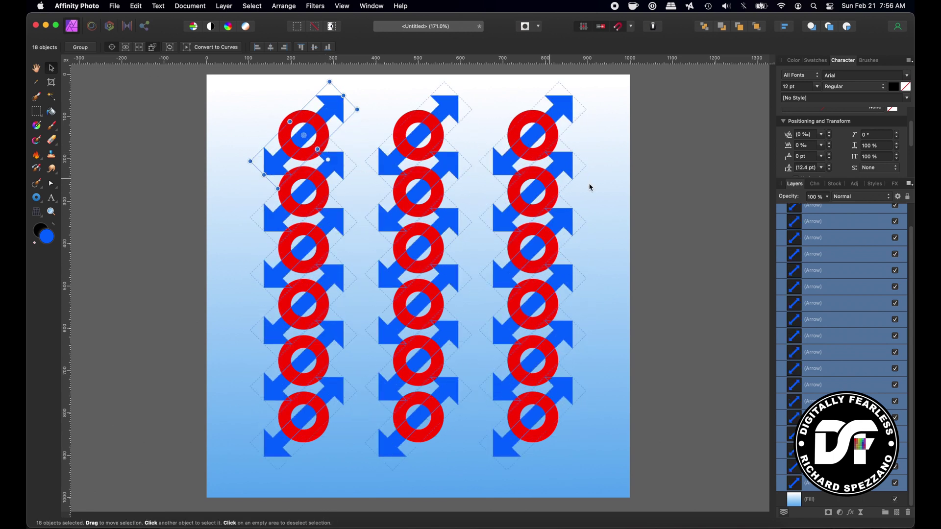
pyautogui.click(81, 129)
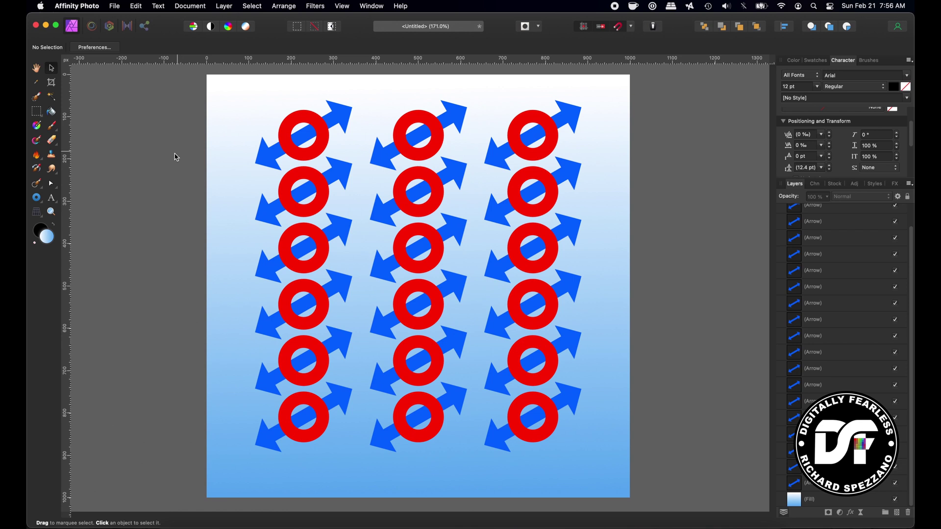
# Select the top two arrows of the first column and turn off Transform Objects Separately so they share one bounding box.
pyautogui.click(284, 146)
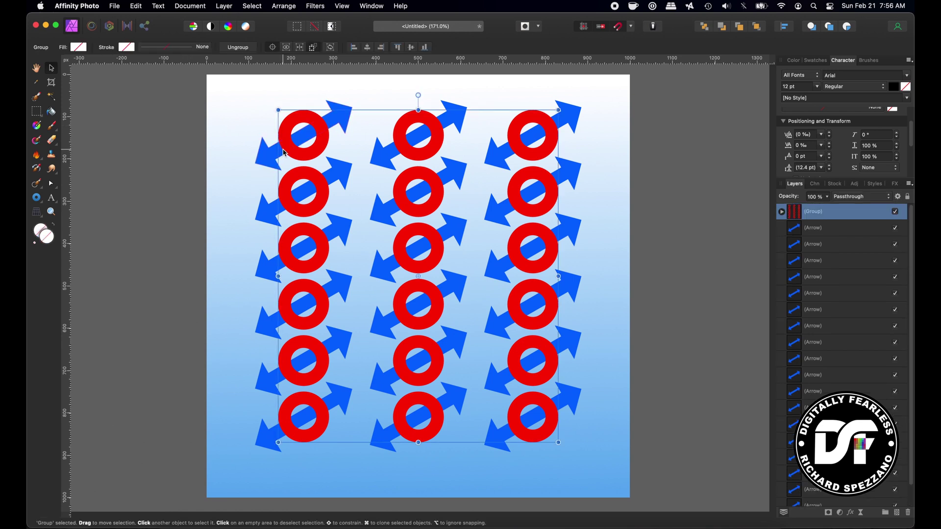
pyautogui.doubleClick(267, 155)
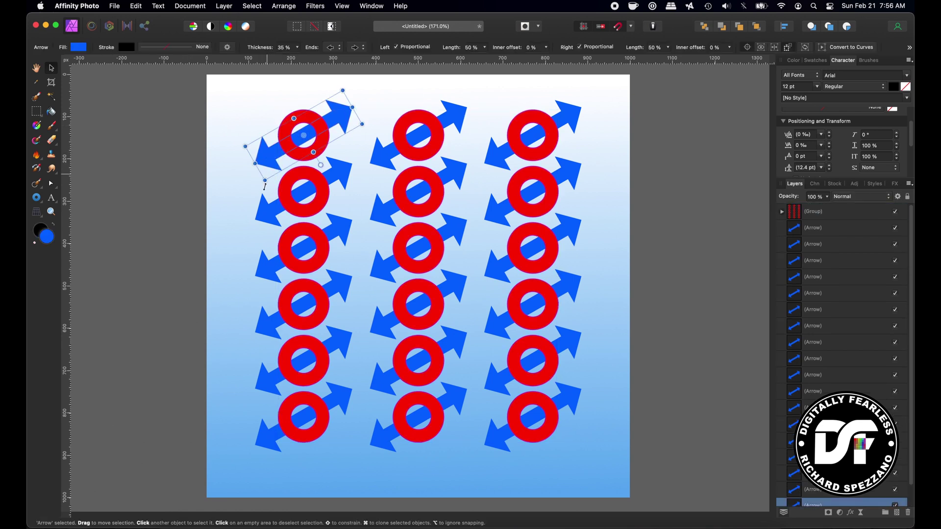
pyautogui.keyDown('shift'); pyautogui.click(273, 220); pyautogui.keyUp('shift')
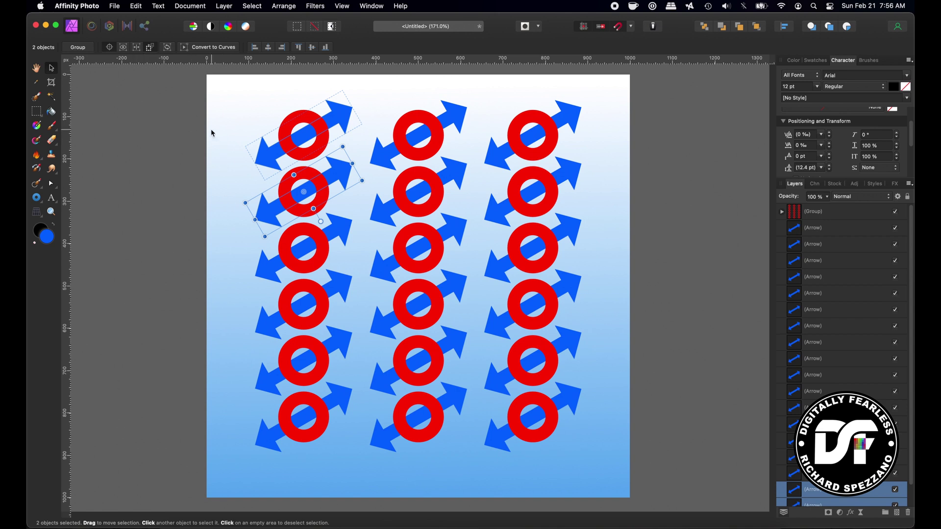
pyautogui.click(150, 49)
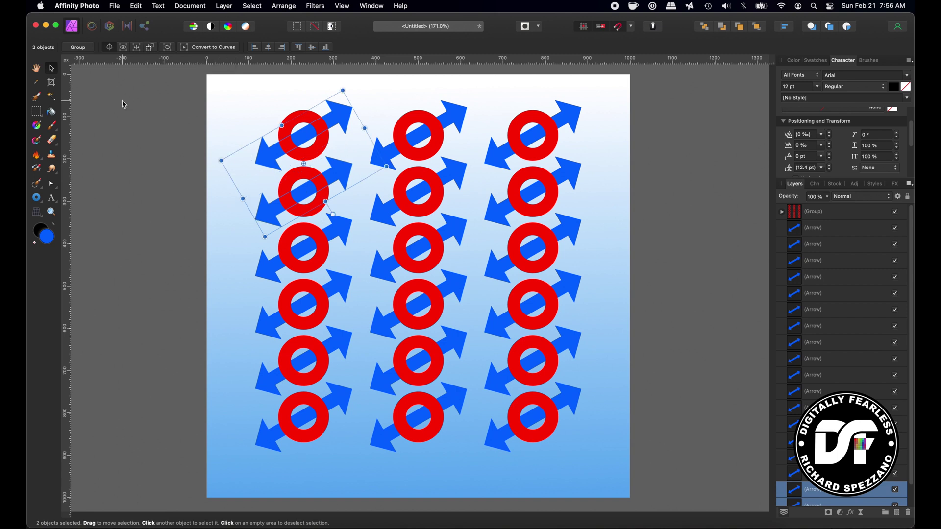